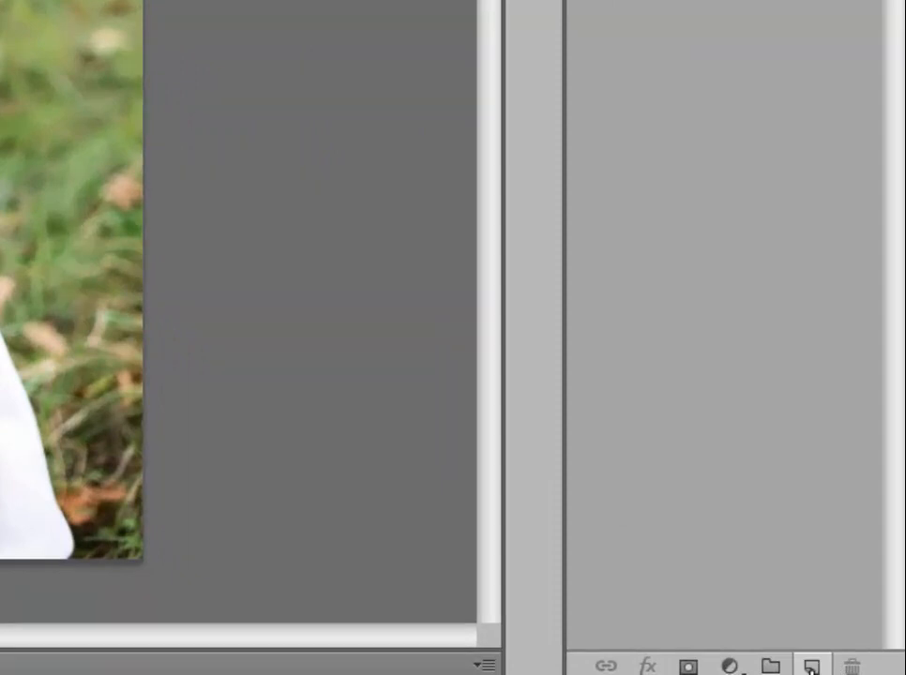
# Step: Create a new layer and set up a soft round 35 px brush with white as the foreground colour
pyautogui.click(811, 668)
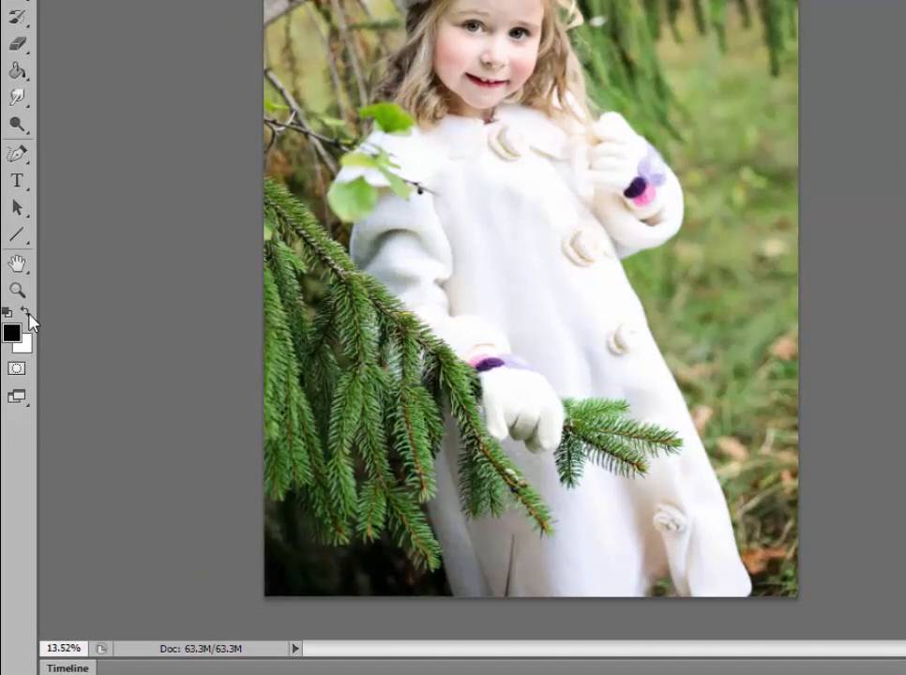
pyautogui.click(29, 319)
pyautogui.click(25, 315)
pyautogui.click(29, 320)
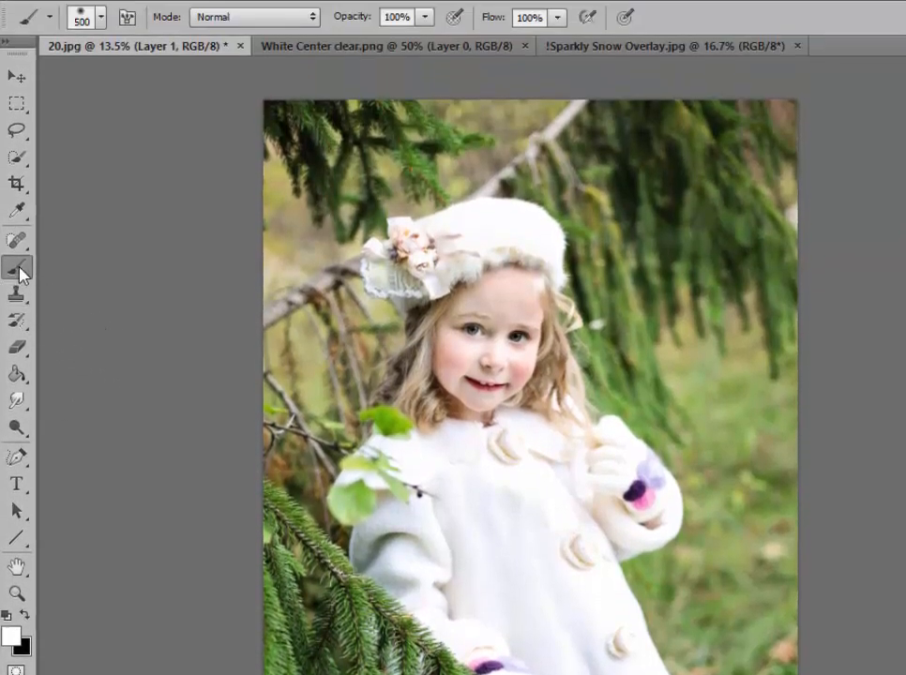
pyautogui.click(102, 19)
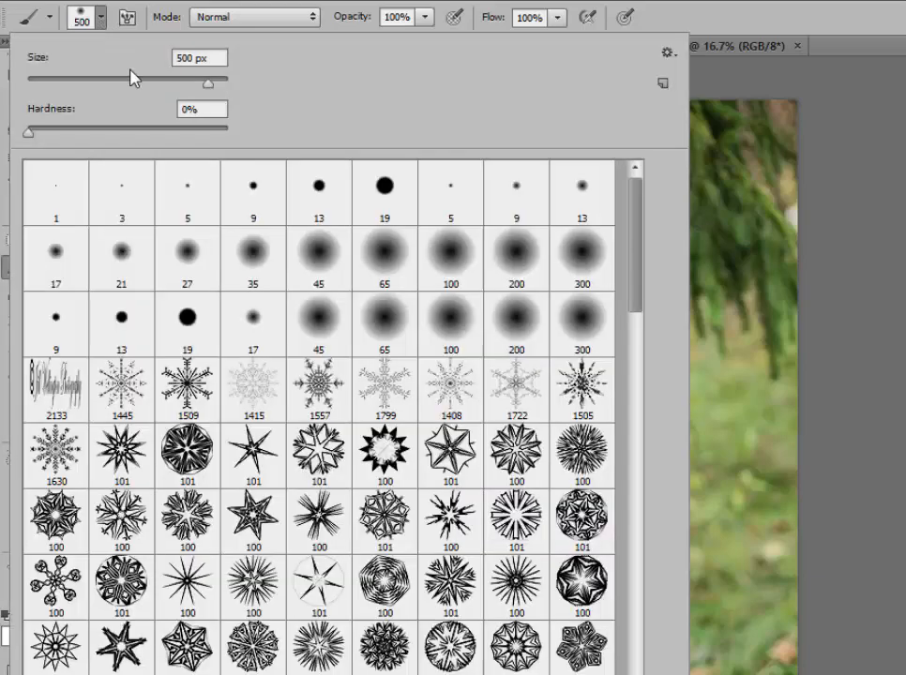
pyautogui.doubleClick(250, 257)
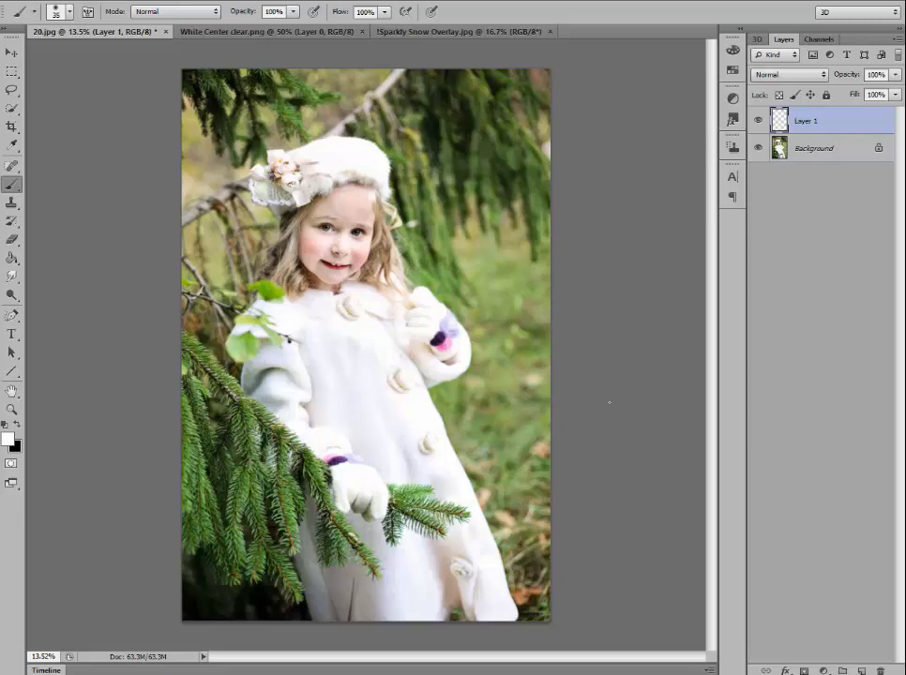
# Step: Enlarge the brush to 700 px and paint white over the grass along the photo's lower right edge
pyautogui.press(']')
pyautogui.press(']')
pyautogui.press(']')
pyautogui.press(']')
pyautogui.press(']')
pyautogui.press(']')
pyautogui.press(']')
pyautogui.press(']')
pyautogui.press(']')
pyautogui.press(']')
pyautogui.press(']')
pyautogui.press(']')
pyautogui.moveTo(512, 416); pyautogui.dragTo(539, 454)
pyautogui.moveTo(543, 361)
pyautogui.mouseDown()
pyautogui.moveTo(507, 399)
pyautogui.moveTo(514, 463)
pyautogui.moveTo(545, 536)
pyautogui.moveTo(545, 596)
pyautogui.mouseUp()
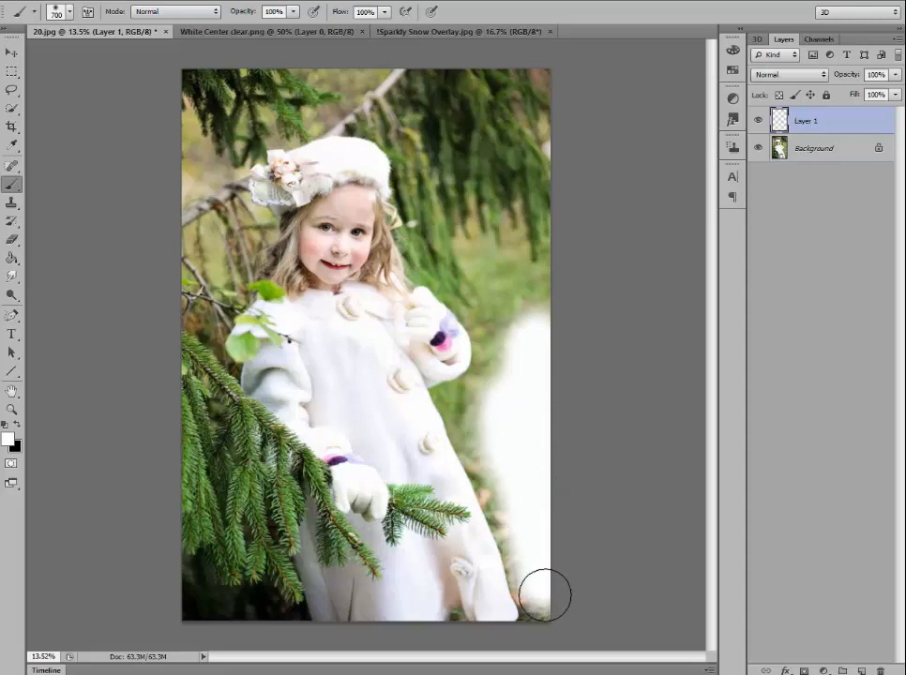
# Step: Reduce the brush to 300 px and paint white over the grass along the edge of the girl's coat
pyautogui.press('[')
pyautogui.press('[')
pyautogui.press('[')
pyautogui.press('[')
pyautogui.press('[')
pyautogui.press('[')
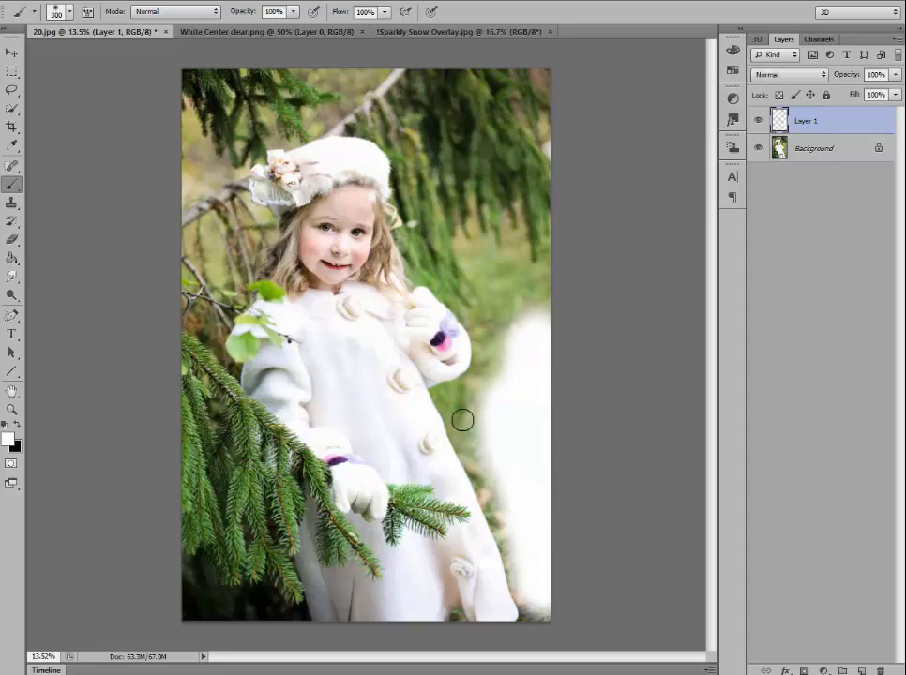
pyautogui.moveTo(439, 395)
pyautogui.mouseDown()
pyautogui.moveTo(525, 608)
pyautogui.moveTo(512, 574)
pyautogui.moveTo(527, 599)
pyautogui.moveTo(524, 623)
pyautogui.moveTo(552, 622)
pyautogui.mouseUp()
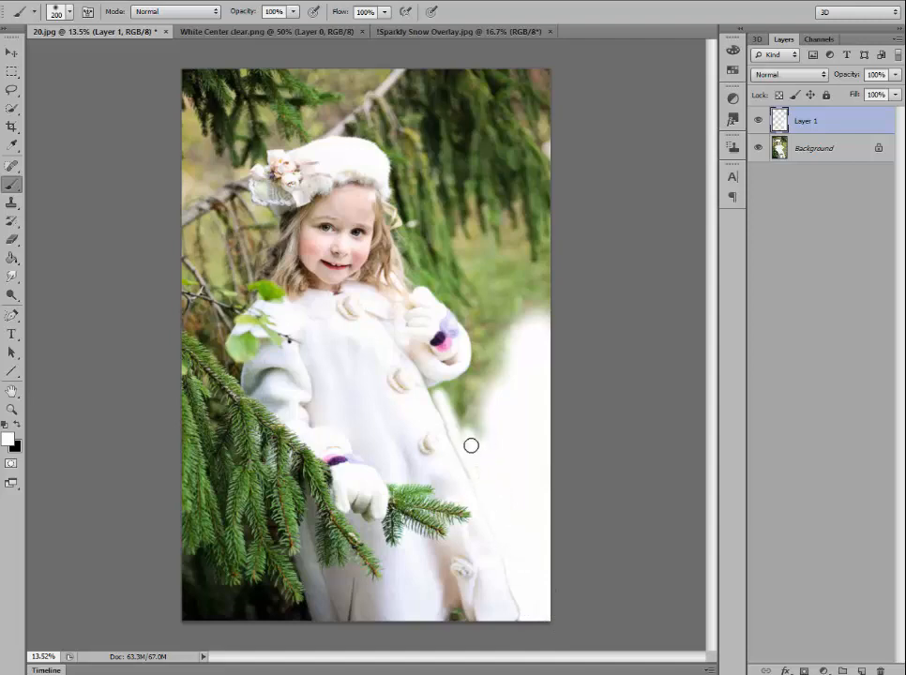
# Step: With a 200 px brush, paint white over the remaining grass beside the girl and the gaps between the branches behind her
pyautogui.moveTo(448, 389)
pyautogui.mouseDown()
pyautogui.moveTo(481, 367)
pyautogui.moveTo(462, 424)
pyautogui.moveTo(448, 404)
pyautogui.moveTo(483, 378)
pyautogui.moveTo(465, 449)
pyautogui.moveTo(498, 357)
pyautogui.moveTo(487, 326)
pyautogui.moveTo(479, 365)
pyautogui.moveTo(475, 329)
pyautogui.moveTo(461, 309)
pyautogui.moveTo(487, 314)
pyautogui.moveTo(466, 244)
pyautogui.moveTo(491, 263)
pyautogui.moveTo(501, 357)
pyautogui.moveTo(491, 435)
pyautogui.moveTo(482, 385)
pyautogui.mouseUp()
pyautogui.moveTo(488, 255)
pyautogui.mouseDown()
pyautogui.moveTo(523, 347)
pyautogui.moveTo(526, 319)
pyautogui.moveTo(528, 333)
pyautogui.moveTo(541, 306)
pyautogui.moveTo(487, 270)
pyautogui.mouseUp()
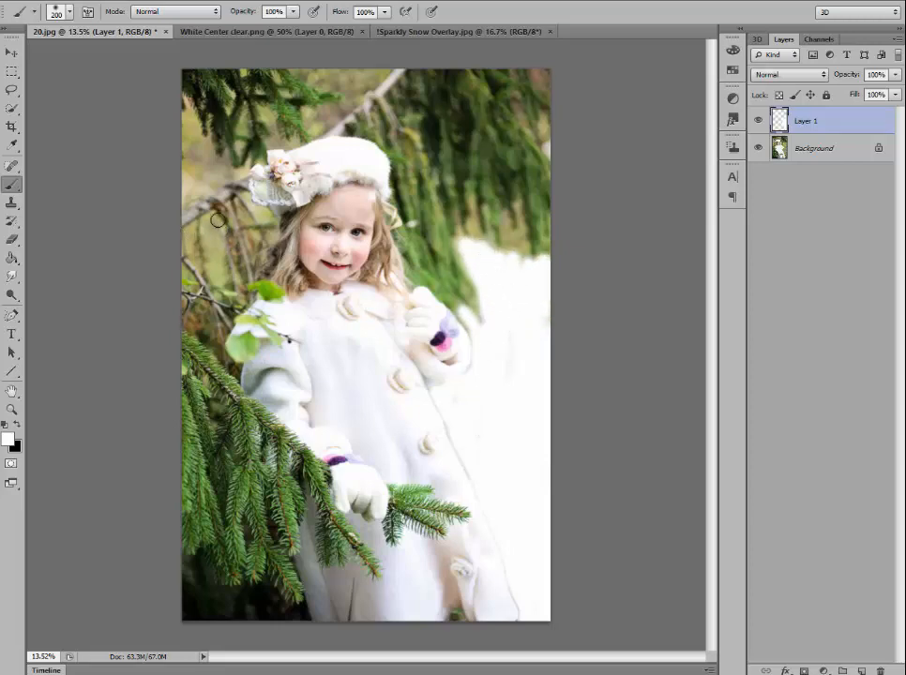
pyautogui.moveTo(210, 220); pyautogui.dragTo(215, 272)
pyautogui.moveTo(184, 237)
pyautogui.mouseDown()
pyautogui.moveTo(187, 173)
pyautogui.moveTo(187, 195)
pyautogui.moveTo(208, 177)
pyautogui.moveTo(174, 192)
pyautogui.moveTo(211, 181)
pyautogui.moveTo(183, 201)
pyautogui.moveTo(218, 181)
pyautogui.moveTo(189, 203)
pyautogui.moveTo(243, 211)
pyautogui.mouseUp()
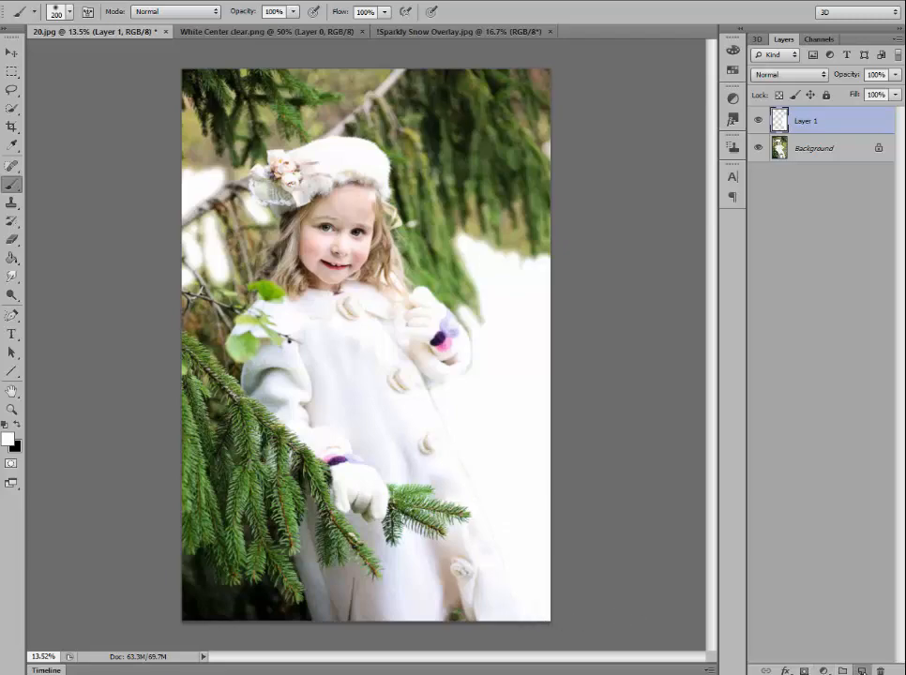
# Step: Create another new layer and set the brush to 25% opacity and 250 px
pyautogui.click(861, 670)
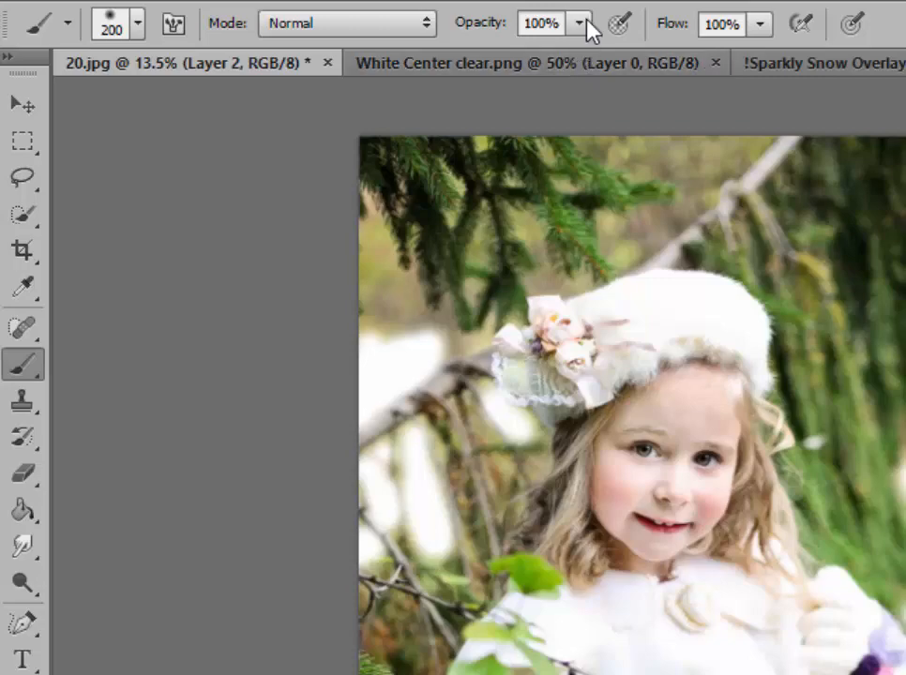
pyautogui.moveTo(580, 25); pyautogui.dragTo(476, 71)
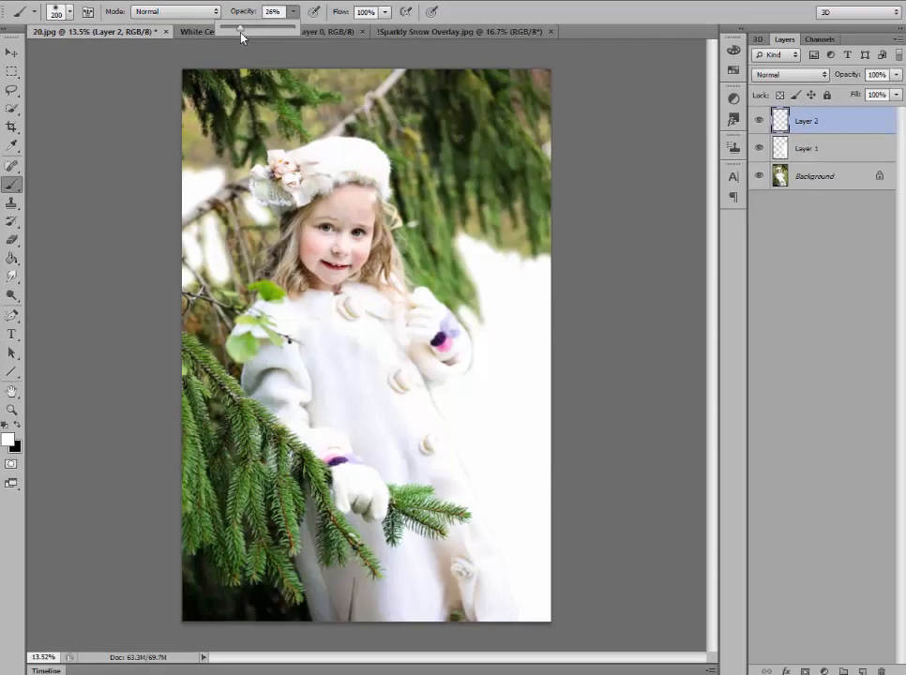
pyautogui.moveTo(241, 39); pyautogui.dragTo(244, 36)
pyautogui.press(']')
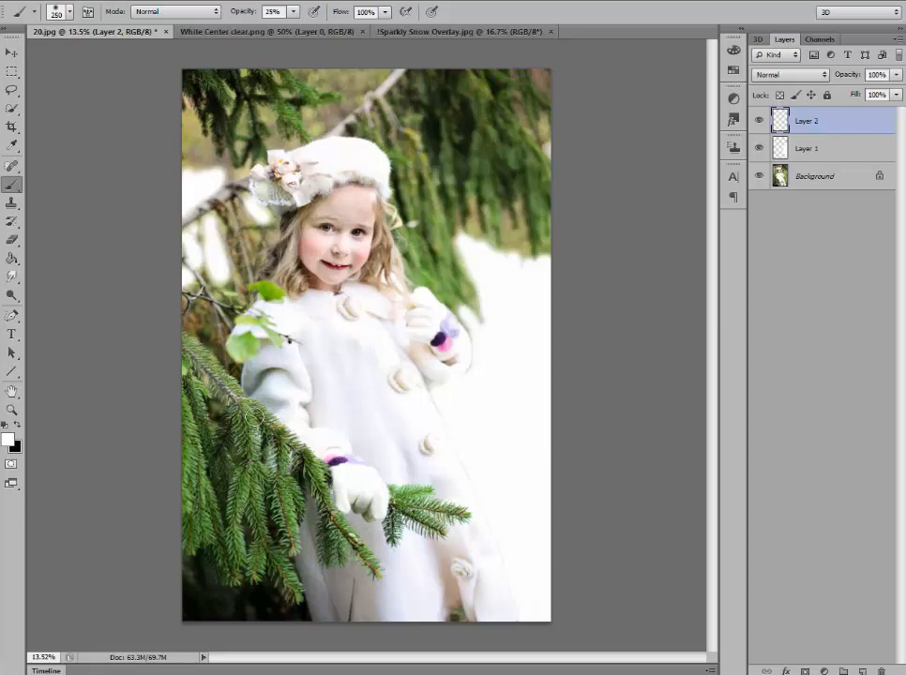
# Step: Lightly brush white over the foreground pine branch, its hanging twigs and the sprig by the girl's glove
pyautogui.moveTo(239, 406); pyautogui.dragTo(286, 441)
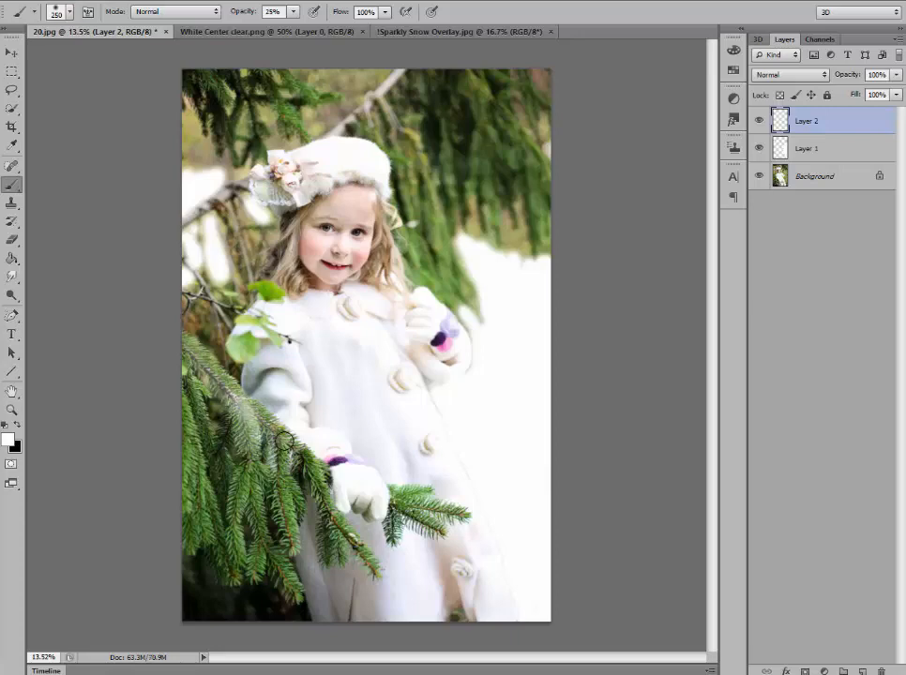
pyautogui.moveTo(192, 398)
pyautogui.mouseDown()
pyautogui.moveTo(201, 478)
pyautogui.moveTo(208, 407)
pyautogui.moveTo(216, 471)
pyautogui.moveTo(196, 506)
pyautogui.moveTo(206, 517)
pyautogui.moveTo(246, 505)
pyautogui.moveTo(244, 482)
pyautogui.moveTo(237, 523)
pyautogui.mouseUp()
pyautogui.moveTo(270, 468)
pyautogui.mouseDown()
pyautogui.moveTo(265, 531)
pyautogui.moveTo(287, 562)
pyautogui.mouseUp()
pyautogui.moveTo(278, 436)
pyautogui.mouseDown()
pyautogui.moveTo(312, 498)
pyautogui.moveTo(320, 545)
pyautogui.mouseUp()
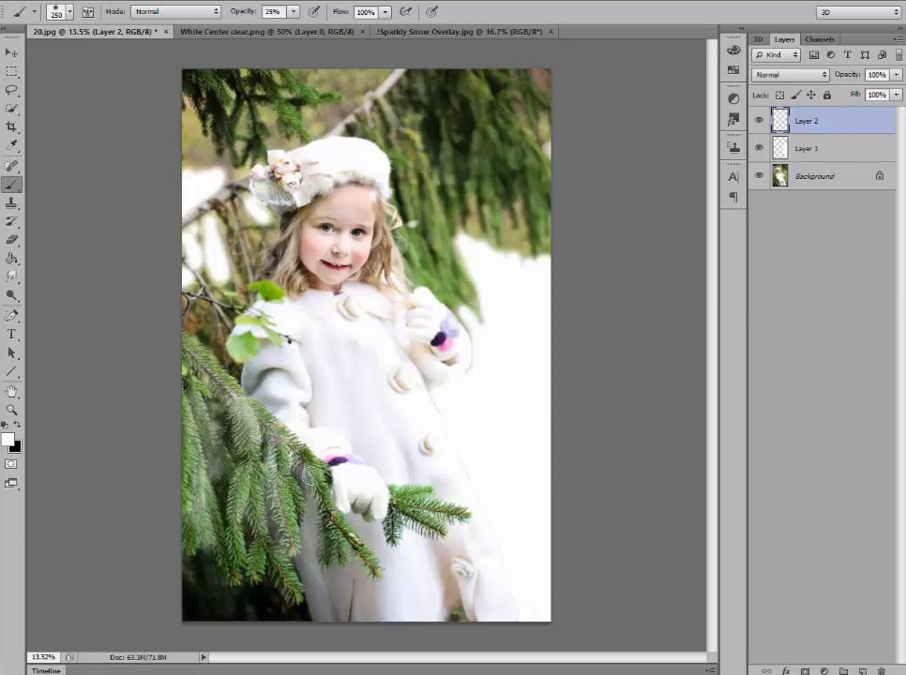
pyautogui.moveTo(312, 478)
pyautogui.mouseDown()
pyautogui.moveTo(335, 550)
pyautogui.moveTo(364, 567)
pyautogui.mouseUp()
pyautogui.moveTo(401, 490)
pyautogui.mouseDown()
pyautogui.moveTo(459, 511)
pyautogui.moveTo(418, 521)
pyautogui.moveTo(387, 506)
pyautogui.mouseUp()
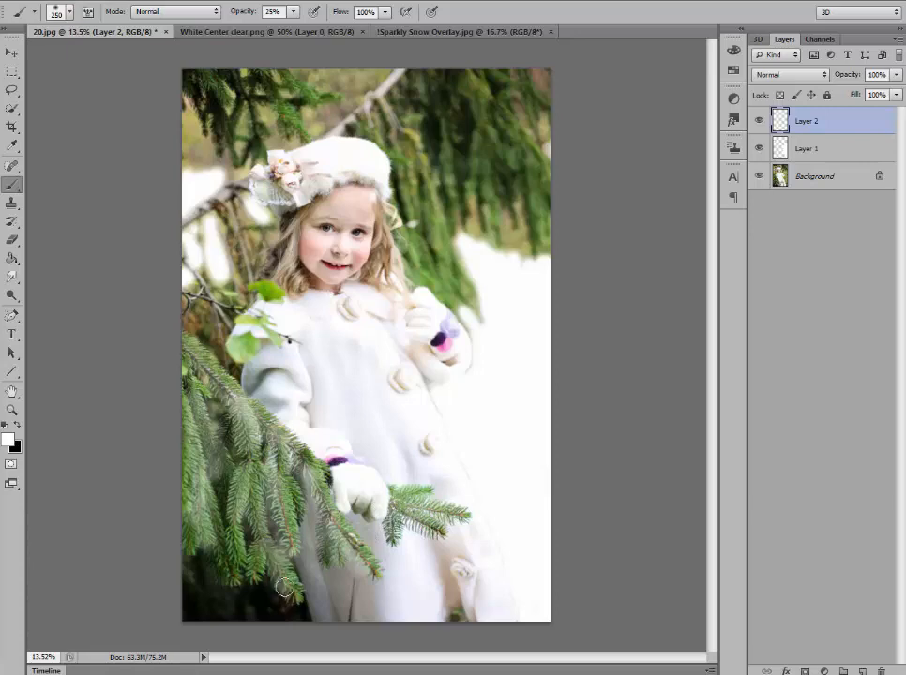
pyautogui.moveTo(241, 525); pyautogui.dragTo(211, 572)
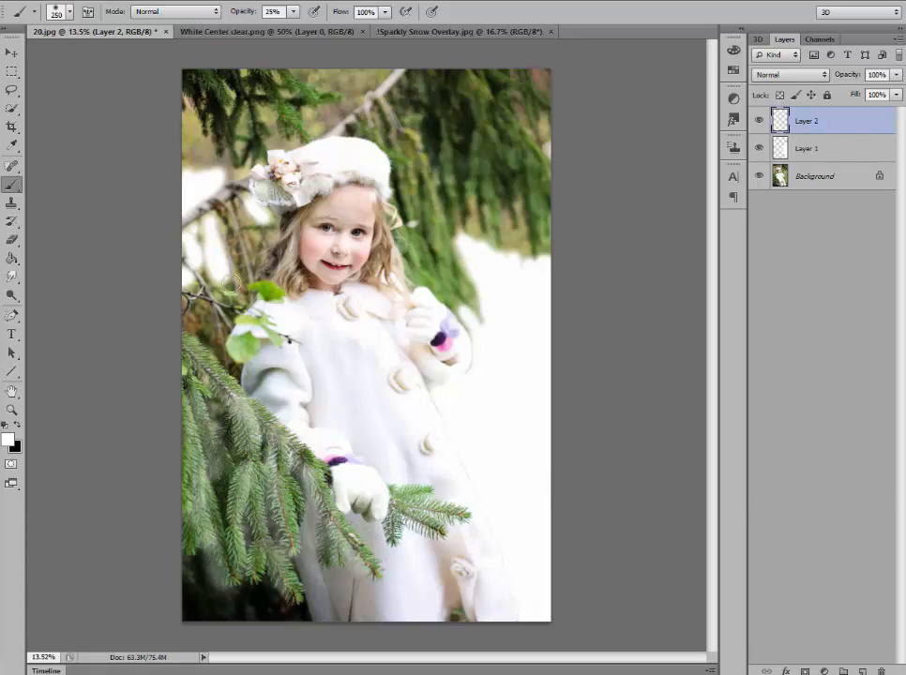
# Step: Lightly brush white over the background pine trees and the bare branches behind the girl
pyautogui.moveTo(231, 175)
pyautogui.mouseDown()
pyautogui.moveTo(201, 78)
pyautogui.moveTo(233, 126)
pyautogui.moveTo(239, 79)
pyautogui.moveTo(260, 108)
pyautogui.moveTo(259, 75)
pyautogui.moveTo(283, 99)
pyautogui.moveTo(302, 89)
pyautogui.moveTo(276, 70)
pyautogui.moveTo(323, 101)
pyautogui.moveTo(198, 69)
pyautogui.moveTo(202, 109)
pyautogui.moveTo(267, 102)
pyautogui.moveTo(280, 122)
pyautogui.moveTo(383, 119)
pyautogui.moveTo(427, 197)
pyautogui.moveTo(418, 194)
pyautogui.moveTo(416, 239)
pyautogui.moveTo(427, 273)
pyautogui.moveTo(420, 233)
pyautogui.moveTo(453, 280)
pyautogui.mouseUp()
pyautogui.moveTo(439, 97)
pyautogui.mouseDown()
pyautogui.moveTo(486, 155)
pyautogui.moveTo(492, 133)
pyautogui.moveTo(516, 140)
pyautogui.moveTo(492, 157)
pyautogui.moveTo(479, 218)
pyautogui.moveTo(532, 205)
pyautogui.moveTo(496, 176)
pyautogui.moveTo(529, 239)
pyautogui.moveTo(529, 156)
pyautogui.moveTo(483, 85)
pyautogui.moveTo(527, 111)
pyautogui.moveTo(526, 83)
pyautogui.moveTo(543, 105)
pyautogui.moveTo(452, 84)
pyautogui.moveTo(430, 65)
pyautogui.moveTo(344, 123)
pyautogui.mouseUp()
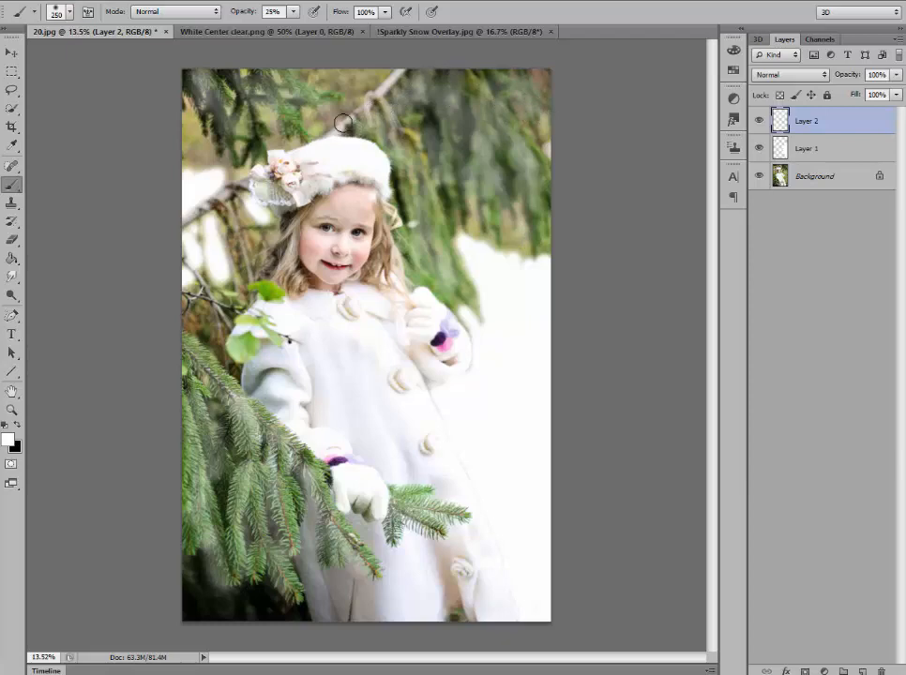
pyautogui.moveTo(239, 234)
pyautogui.mouseDown()
pyautogui.moveTo(248, 267)
pyautogui.moveTo(261, 227)
pyautogui.moveTo(223, 214)
pyautogui.moveTo(202, 221)
pyautogui.moveTo(235, 187)
pyautogui.moveTo(188, 207)
pyautogui.mouseUp()
pyautogui.moveTo(338, 131); pyautogui.dragTo(392, 82)
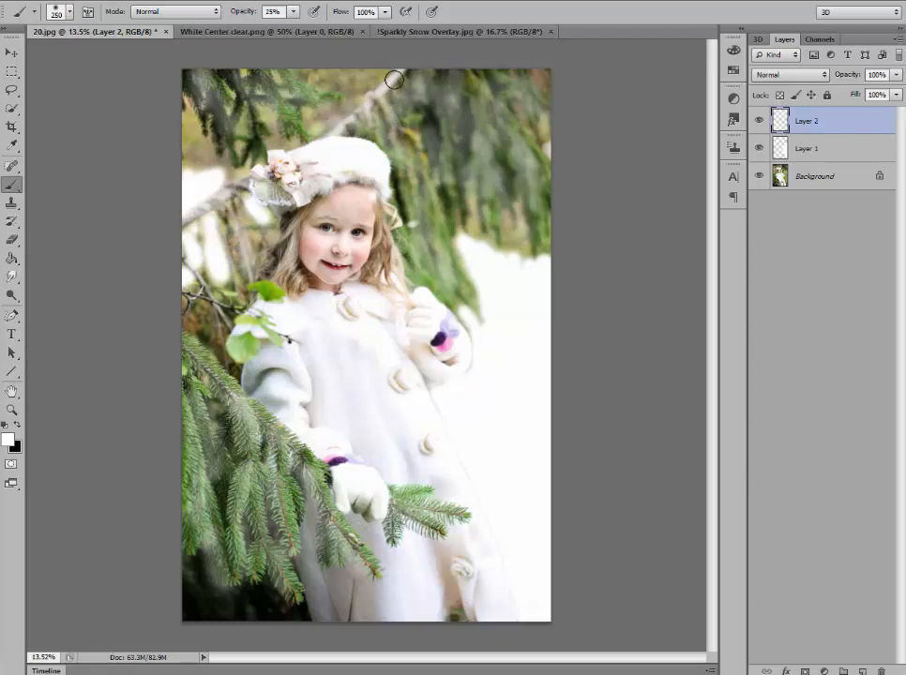
# Step: Brush more faint white over the left end of the foreground pine branch and the dark area above it
pyautogui.moveTo(201, 308)
pyautogui.mouseDown()
pyautogui.moveTo(211, 324)
pyautogui.moveTo(199, 394)
pyautogui.mouseUp()
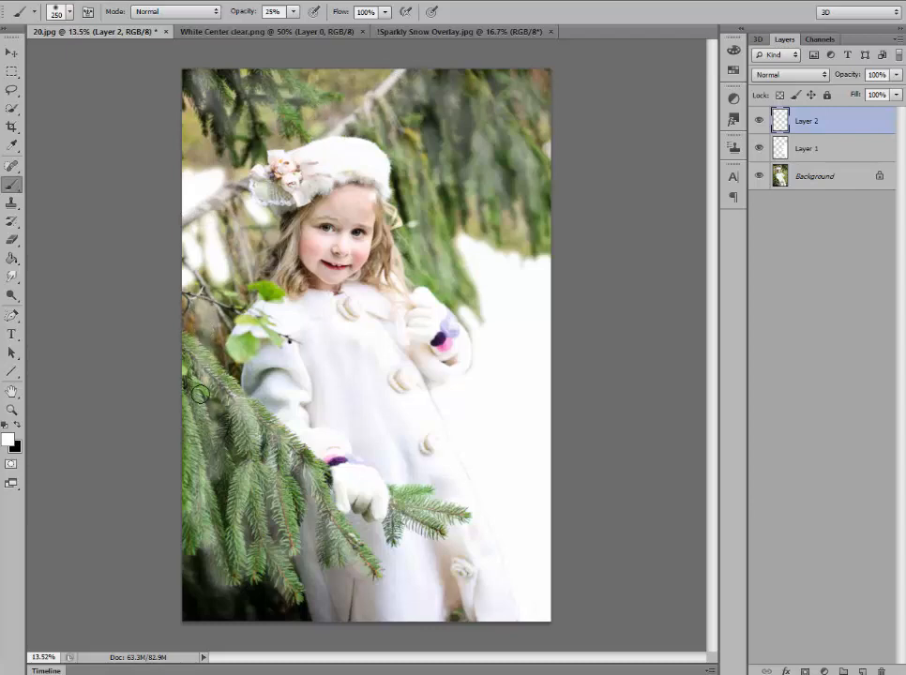
pyautogui.moveTo(198, 472)
pyautogui.mouseDown()
pyautogui.moveTo(188, 444)
pyautogui.moveTo(189, 542)
pyautogui.mouseUp()
pyautogui.moveTo(227, 474); pyautogui.dragTo(230, 525)
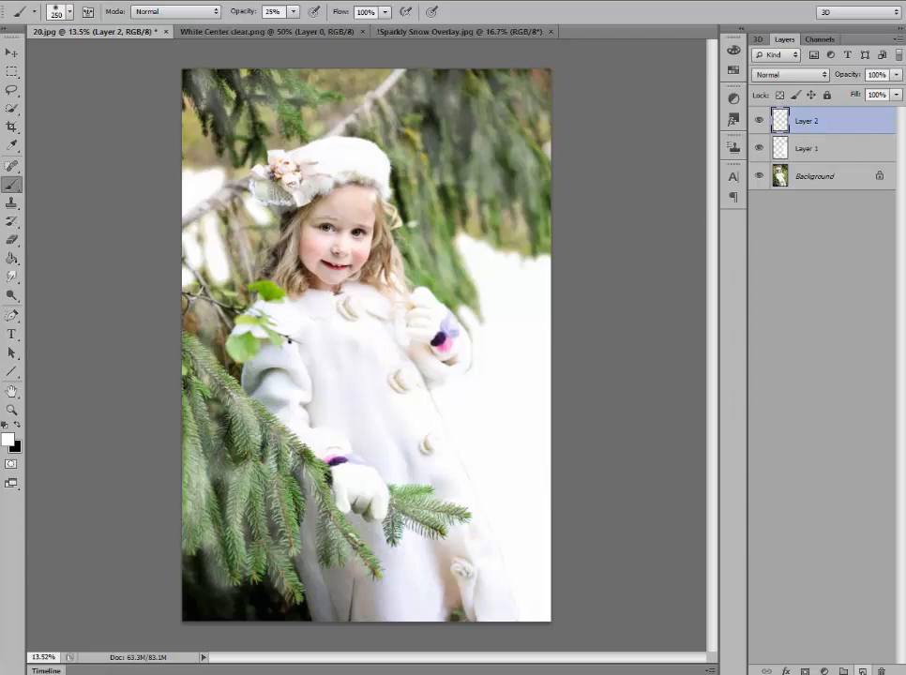
# Step: Create a third new layer and set the brush to 2900 px and 20% opacity
pyautogui.click(861, 671)
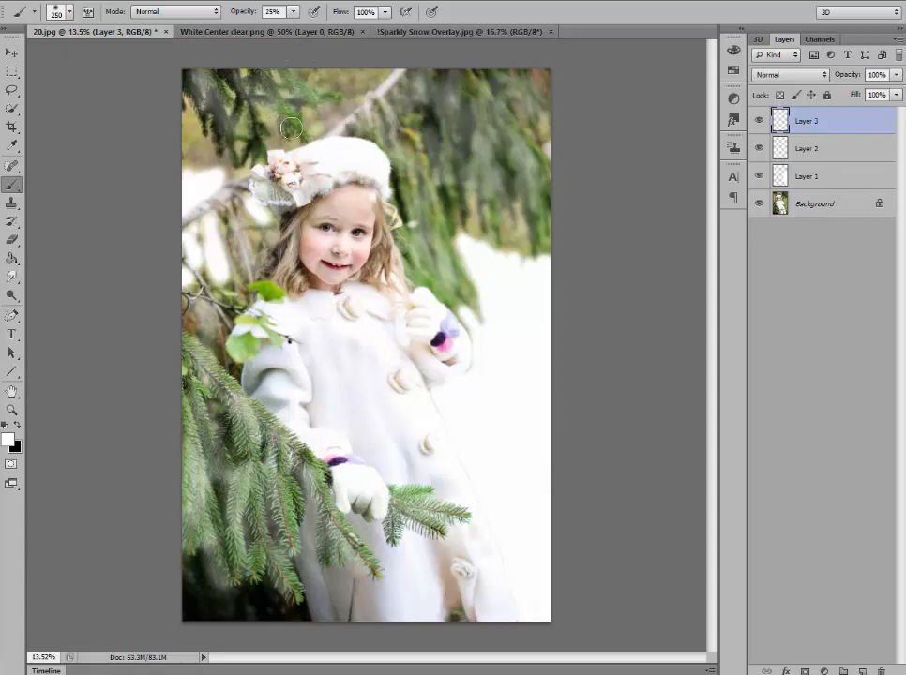
pyautogui.press(']')
pyautogui.press(']')
pyautogui.press(']')
pyautogui.press(']')
pyautogui.press(']')
pyautogui.press(']')
pyautogui.press(']')
pyautogui.press(']')
pyautogui.press(']')
pyautogui.press(']')
pyautogui.press(']')
pyautogui.press(']')
pyautogui.press(']')
pyautogui.press(']')
pyautogui.press(']')
pyautogui.press(']')
pyautogui.press(']')
pyautogui.press(']')
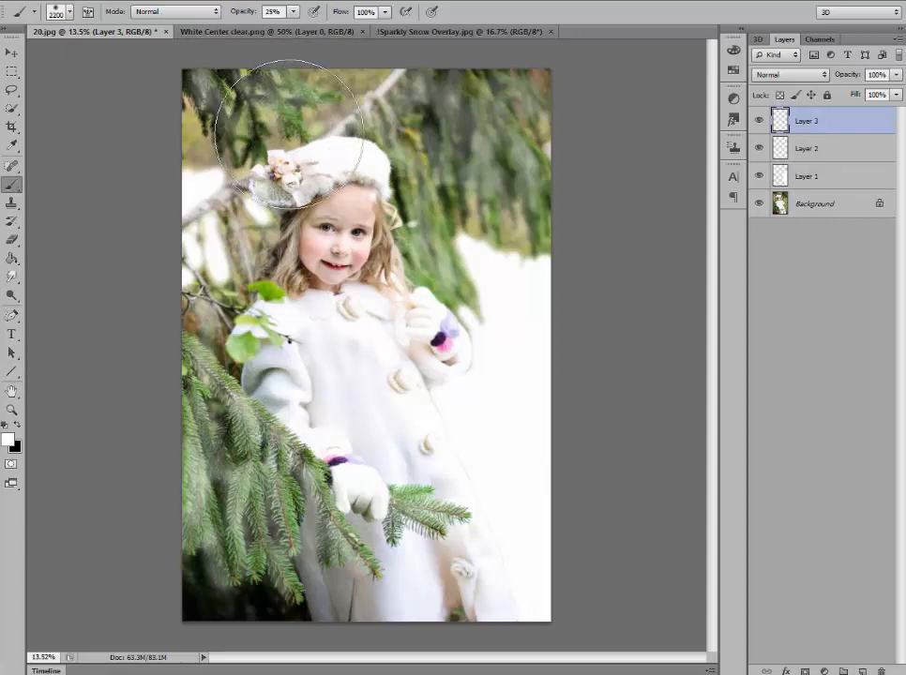
pyautogui.press(']')
pyautogui.press(']')
pyautogui.press(']')
pyautogui.press(']')
pyautogui.press(']')
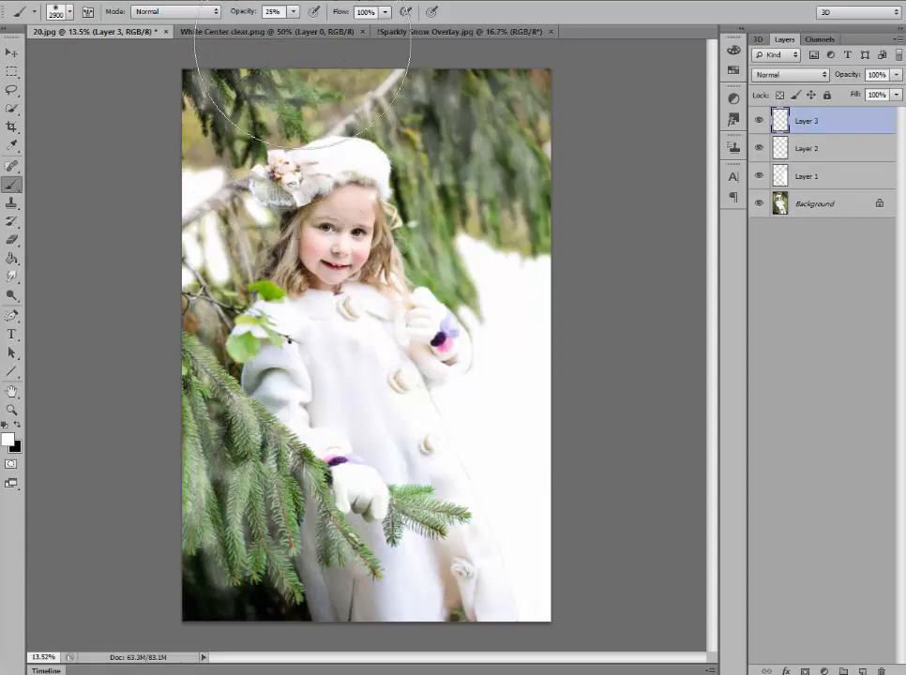
pyautogui.click(293, 12)
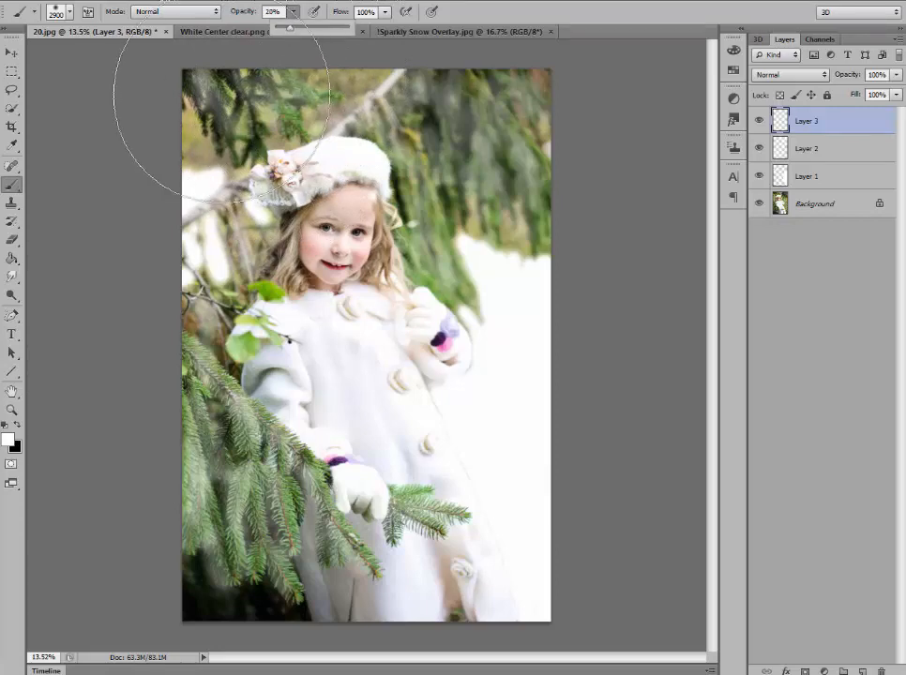
# Step: Dab large soft patches of white haze over the trees and the girl
pyautogui.click(259, 150)
pyautogui.click(244, 152)
pyautogui.click(491, 189)
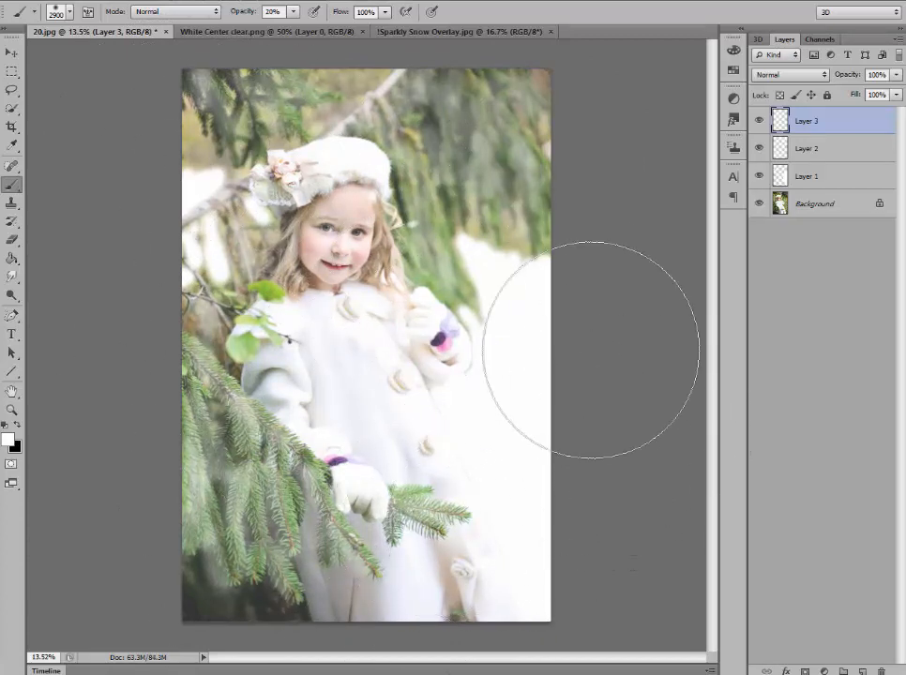
pyautogui.click(219, 169)
pyautogui.click(176, 100)
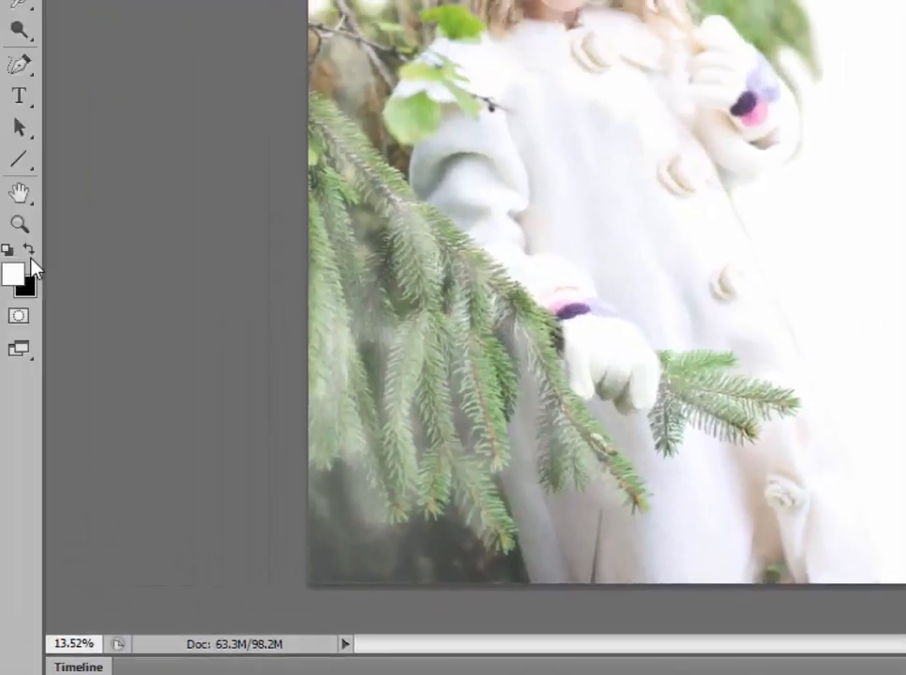
# Step: Mask the haze layer and paint black at 20% opacity on the mask over the girl's face and coat
pyautogui.click(29, 250)
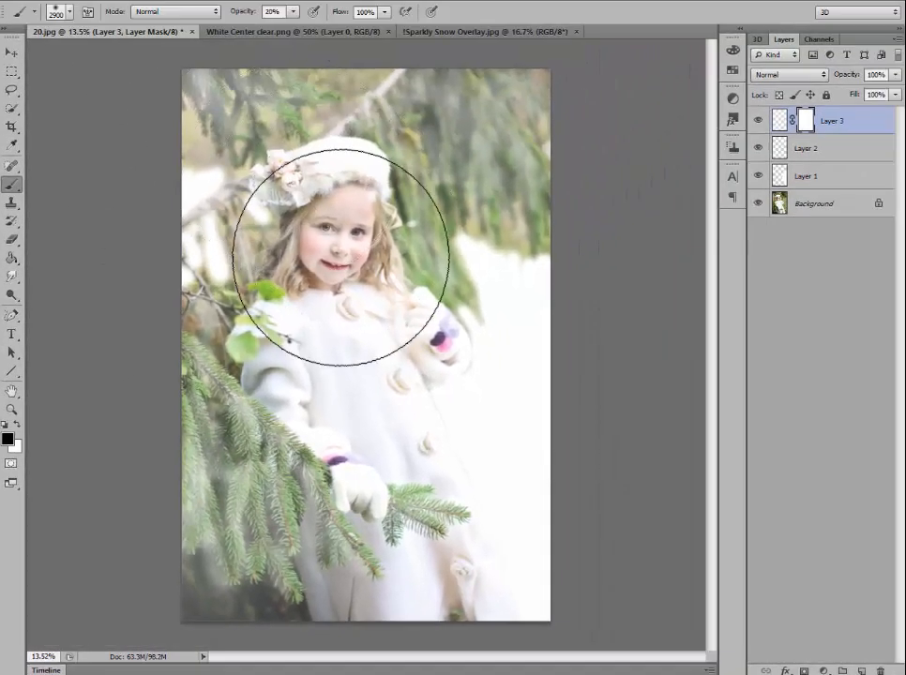
pyautogui.moveTo(343, 238)
pyautogui.mouseDown()
pyautogui.moveTo(340, 361)
pyautogui.moveTo(357, 336)
pyautogui.moveTo(358, 306)
pyautogui.moveTo(381, 359)
pyautogui.moveTo(346, 260)
pyautogui.moveTo(372, 408)
pyautogui.mouseUp()
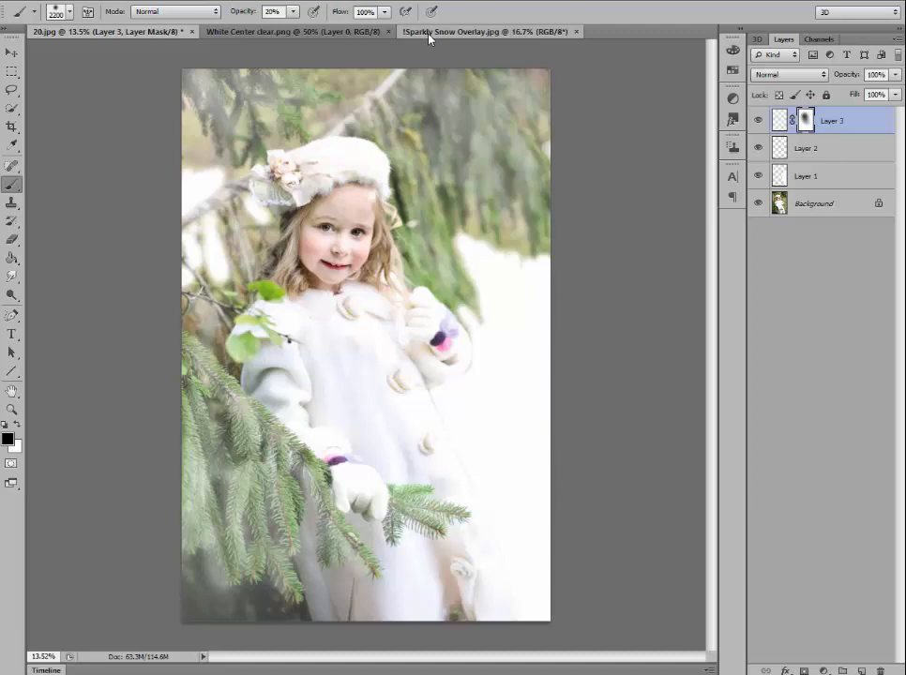
# Step: Copy the image from !Sparkly Snow Overlay.jpg into 20.jpg as a new layer and close the overlay file
pyautogui.click(428, 35)
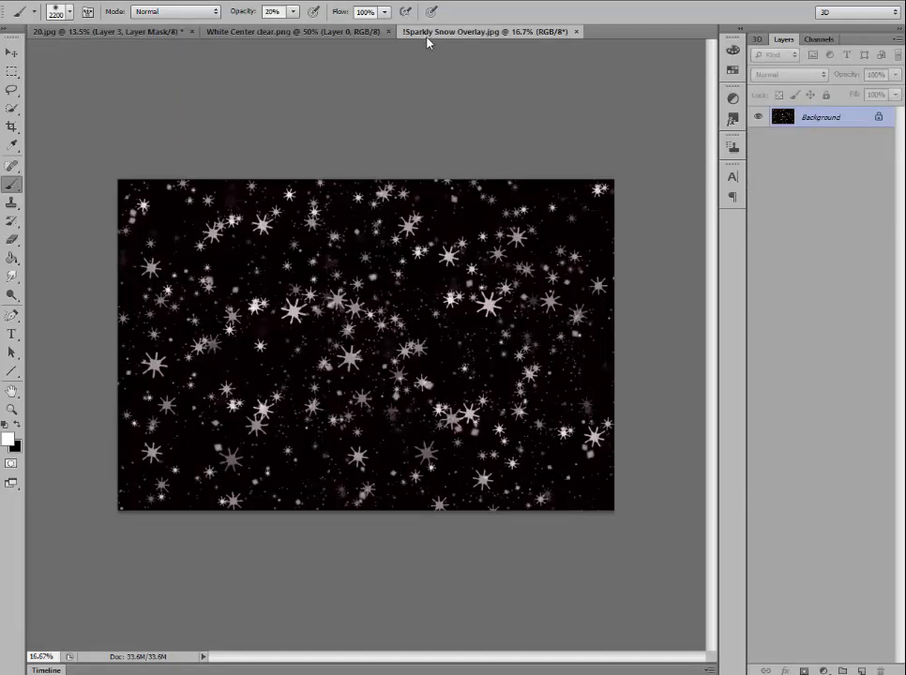
pyautogui.moveTo(429, 35); pyautogui.dragTo(424, 321)
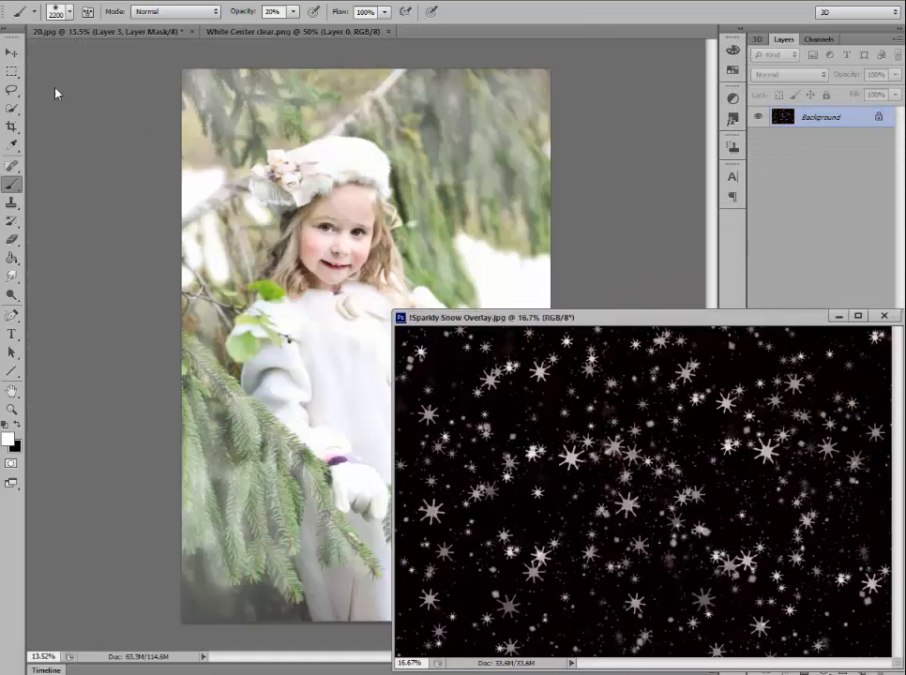
pyautogui.click(12, 54)
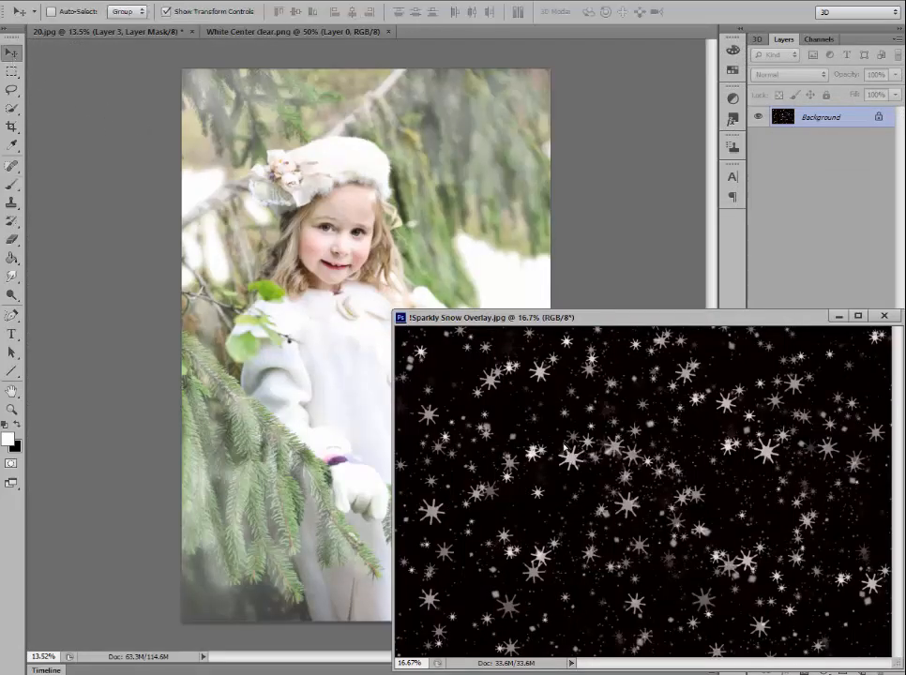
pyautogui.moveTo(429, 337); pyautogui.dragTo(303, 246)
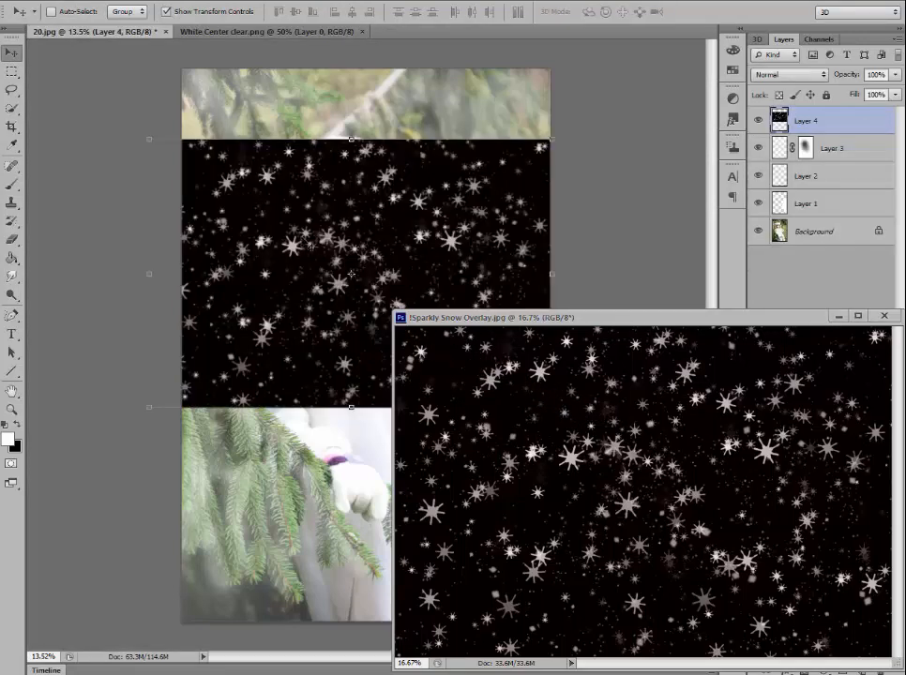
pyautogui.click(885, 317)
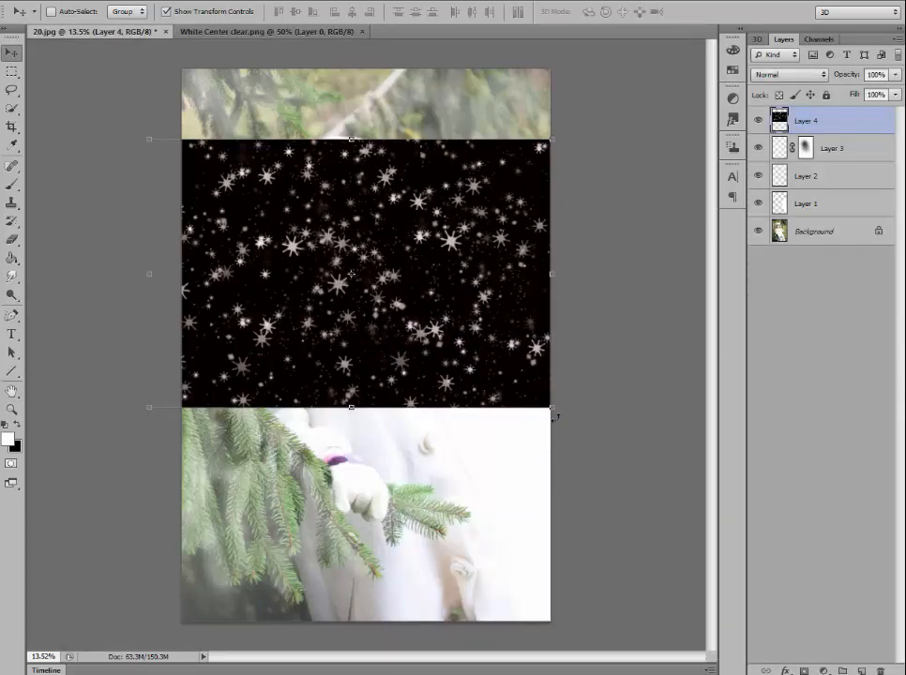
# Step: Rotate the snow overlay about 90° to portrait orientation, stretch it to cover the whole photo, and apply the transformation
pyautogui.moveTo(553, 415); pyautogui.dragTo(196, 493)
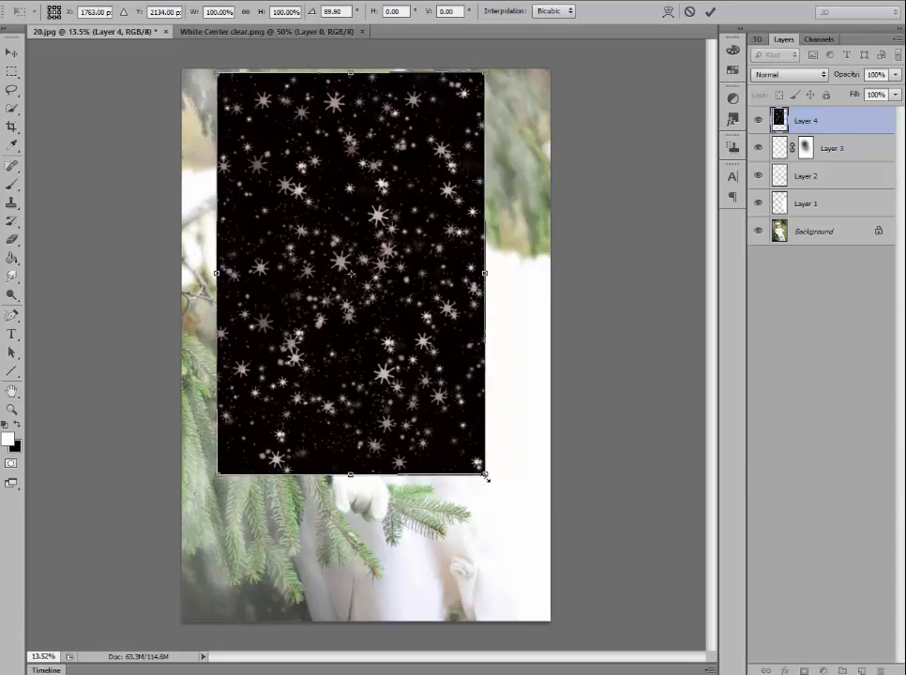
pyautogui.moveTo(485, 478); pyautogui.dragTo(550, 621)
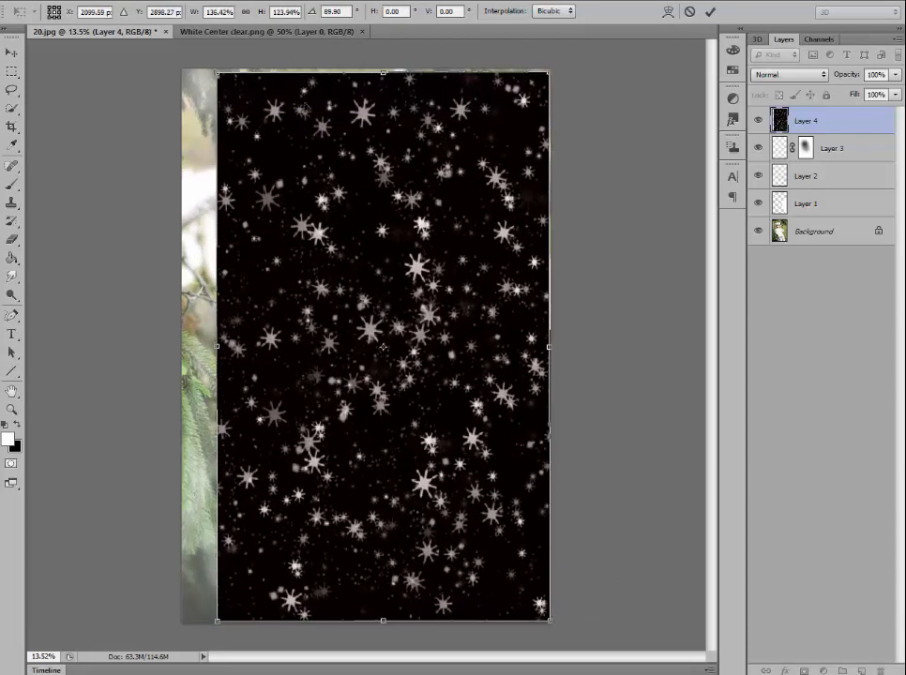
pyautogui.moveTo(215, 72); pyautogui.dragTo(175, 60)
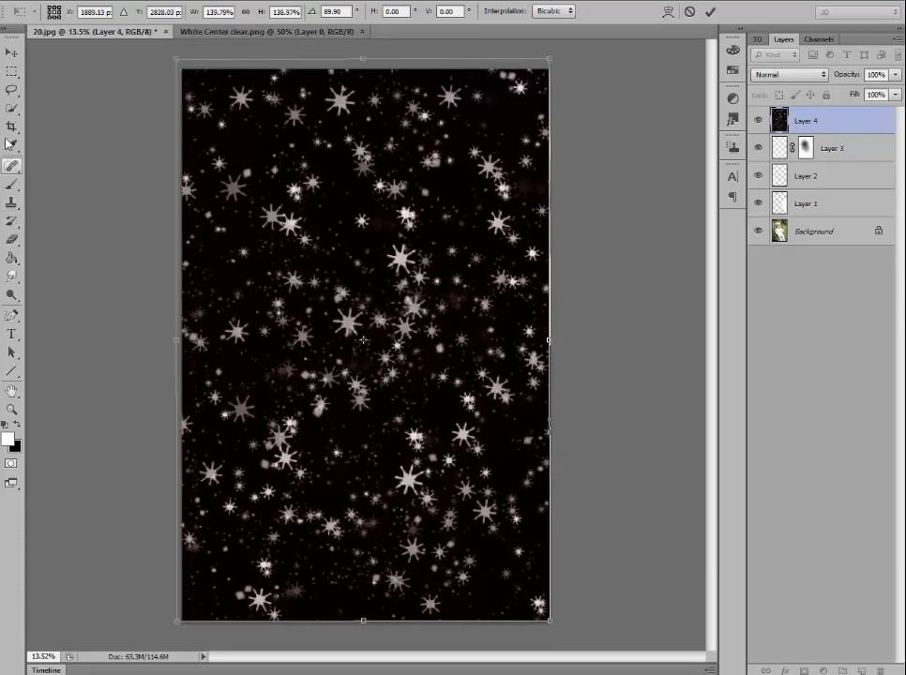
pyautogui.click(11, 71)
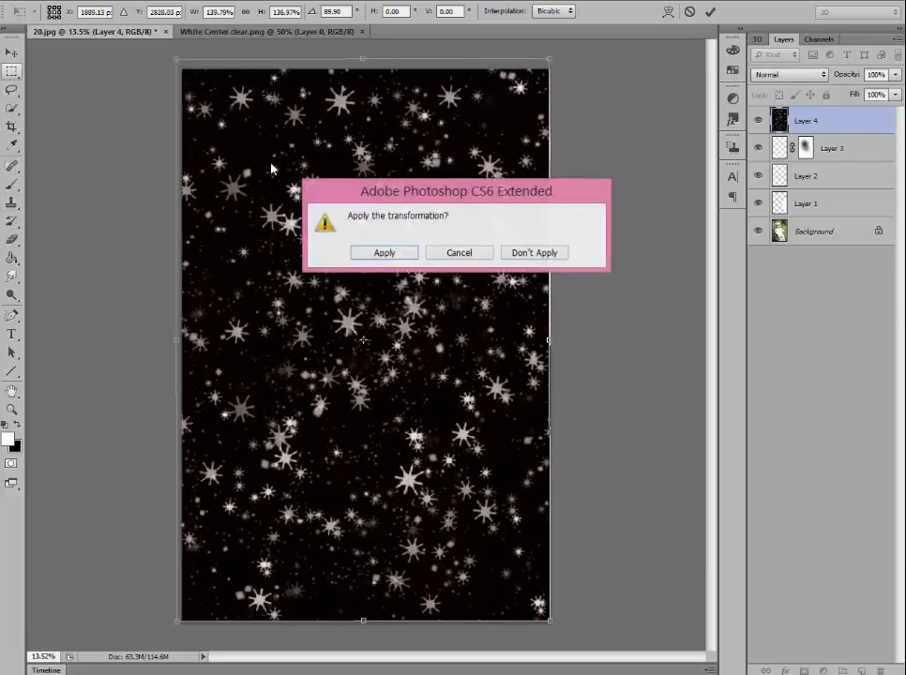
pyautogui.click(399, 254)
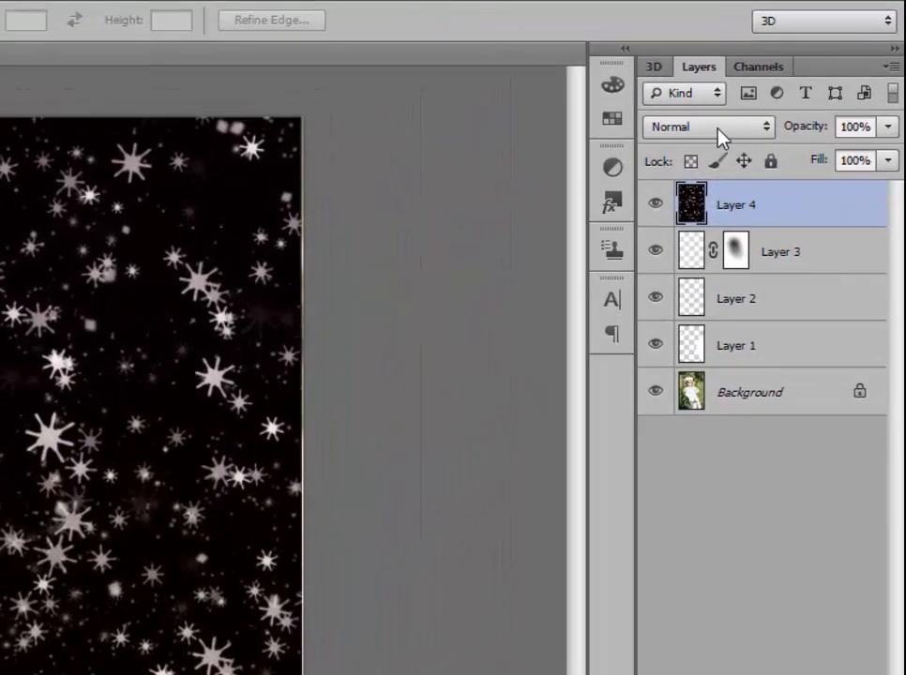
# Step: Set the snow overlay layer's blend mode to Screen and its opacity to 83%
pyautogui.click(720, 136)
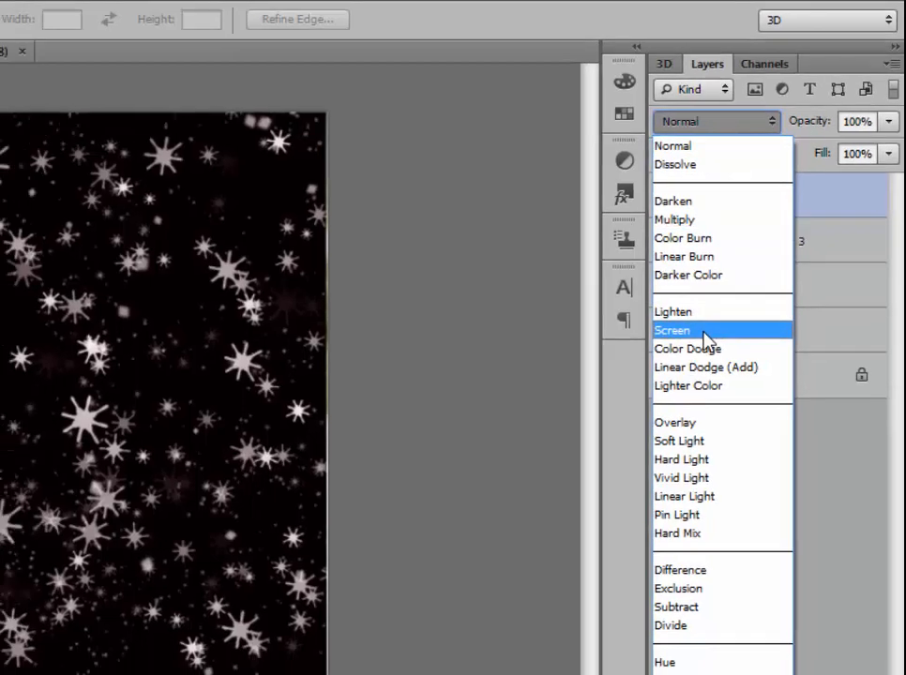
pyautogui.click(695, 347)
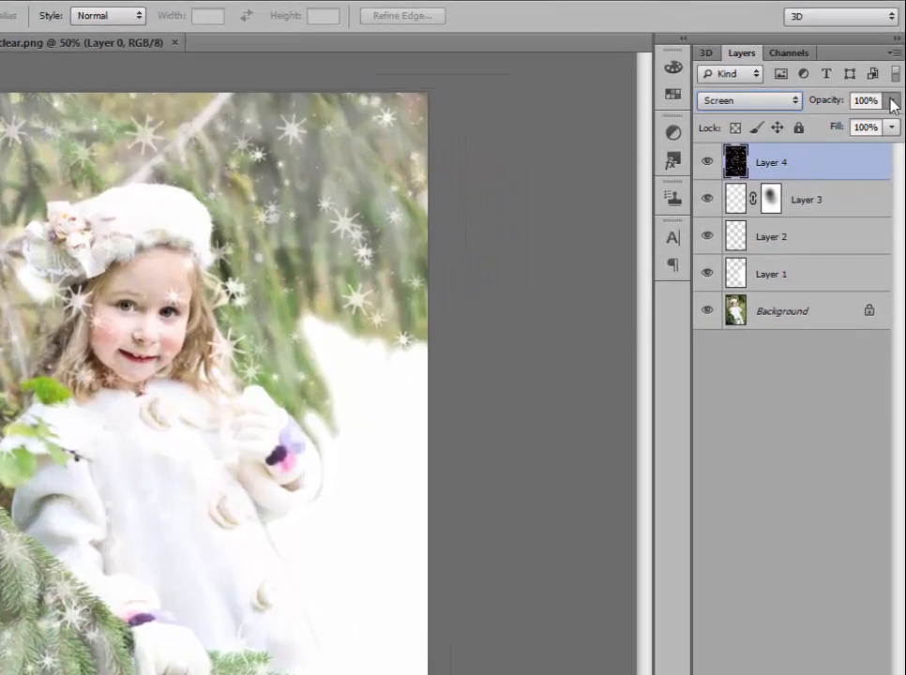
pyautogui.click(895, 74)
pyautogui.moveTo(889, 157); pyautogui.dragTo(869, 157)
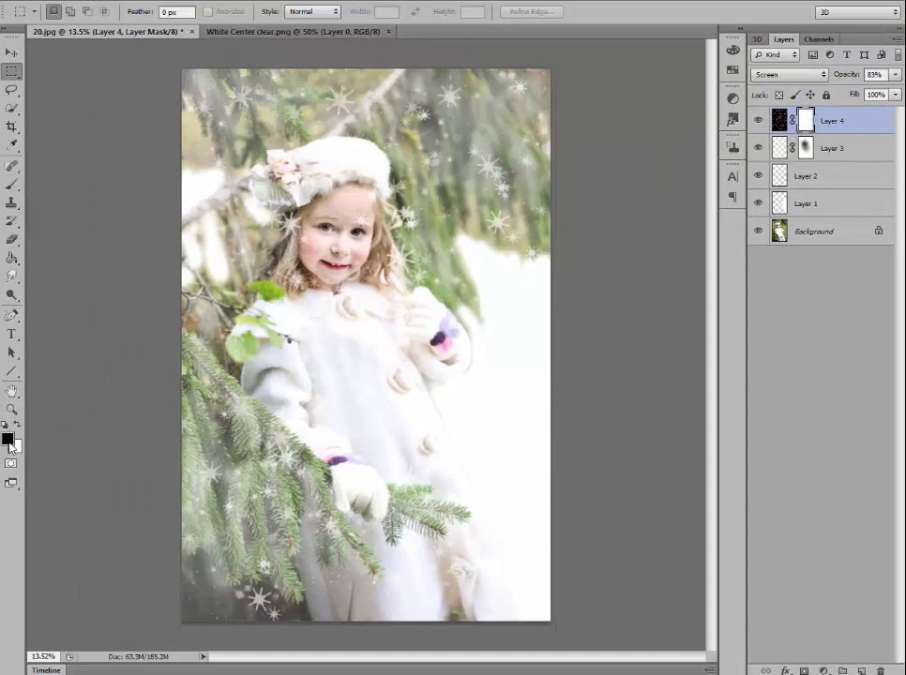
# Step: Mask the snow overlay layer and paint black over the girl's face with a 400 px brush at 79% opacity to hide the flakes
pyautogui.click(13, 185)
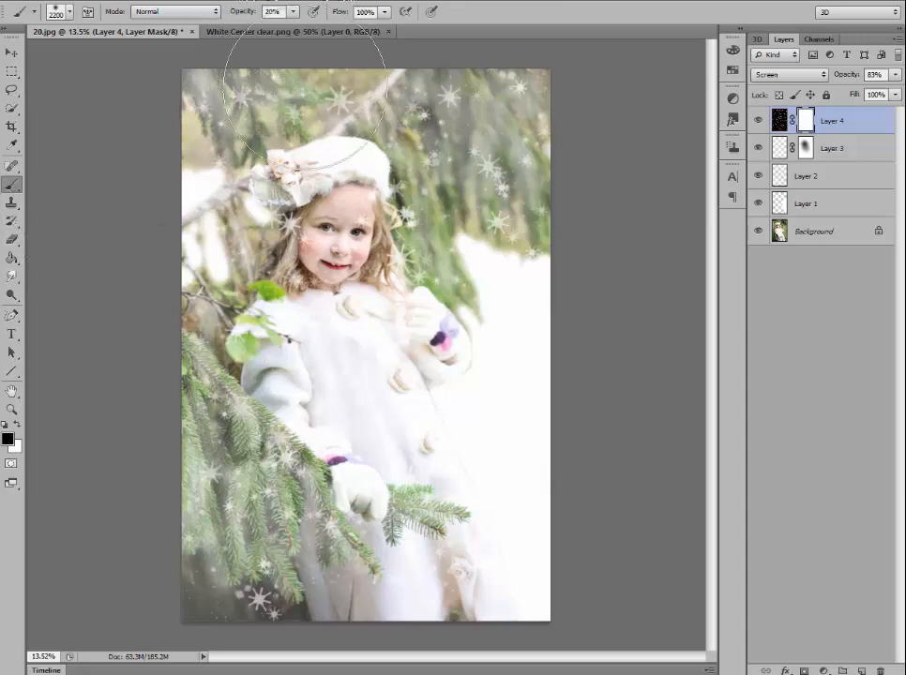
pyautogui.click(293, 13)
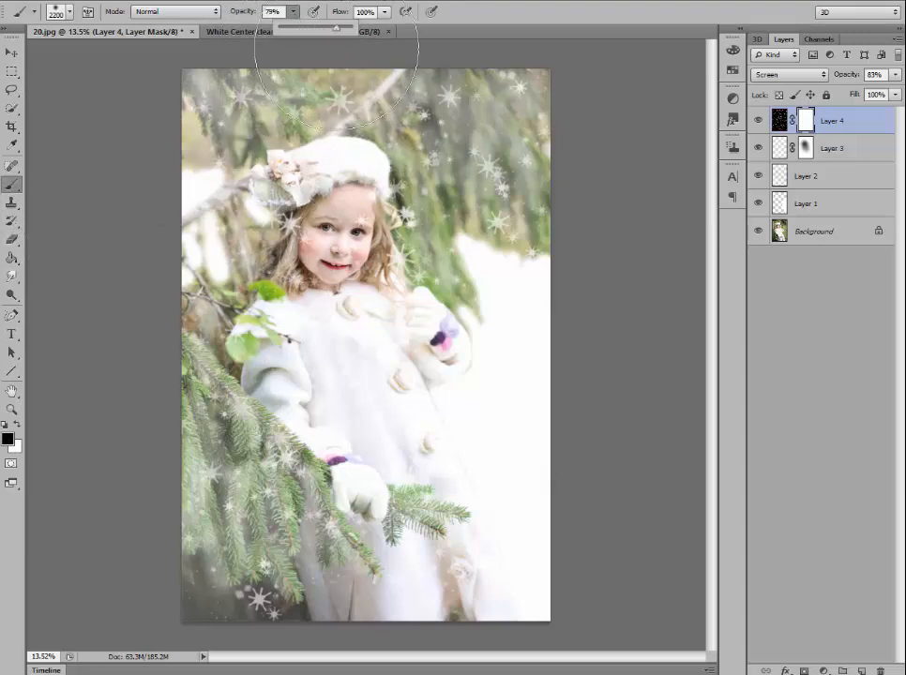
pyautogui.press('[')
pyautogui.press('[')
pyautogui.press('[')
pyautogui.press('[')
pyautogui.press('[')
pyautogui.press('[')
pyautogui.press('[')
pyautogui.press('[')
pyautogui.press('[')
pyautogui.press('[')
pyautogui.press('[')
pyautogui.press('[')
pyautogui.press('[')
pyautogui.press('[')
pyautogui.press('[')
pyautogui.press('[')
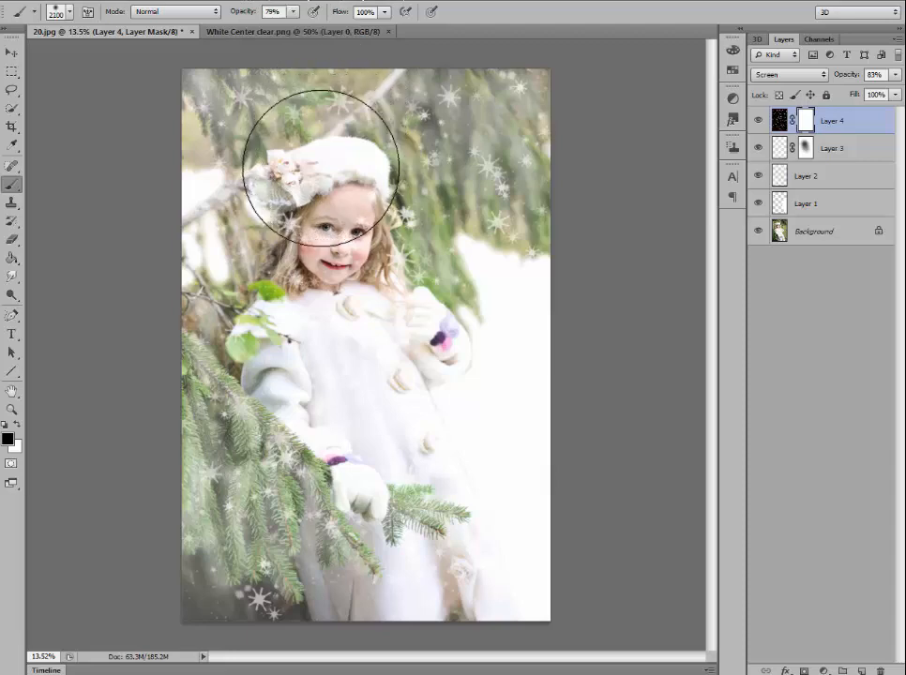
pyautogui.press('[')
pyautogui.press('[')
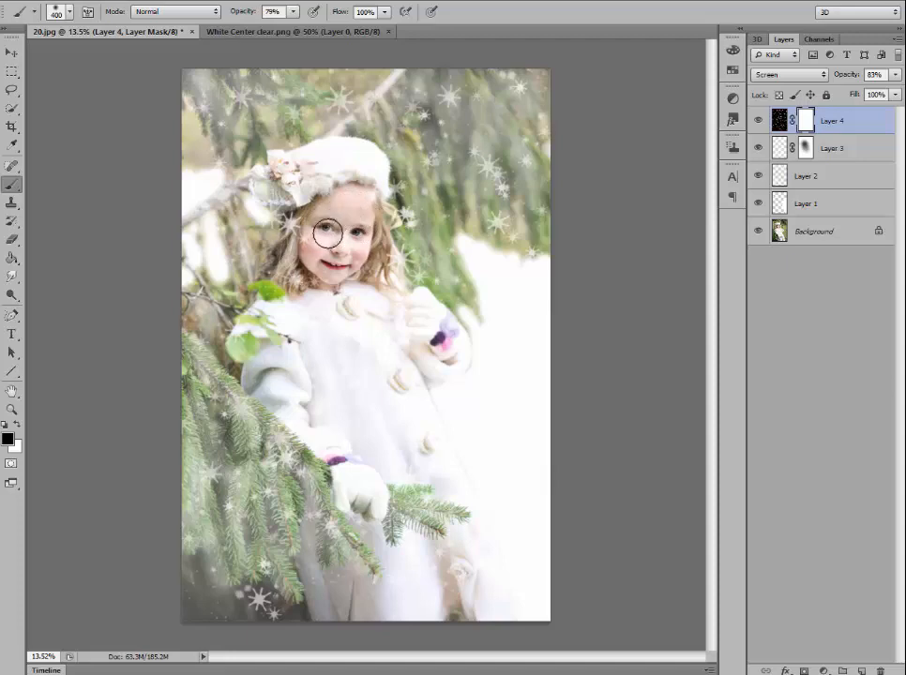
pyautogui.moveTo(300, 223)
pyautogui.mouseDown()
pyautogui.moveTo(339, 260)
pyautogui.moveTo(331, 272)
pyautogui.moveTo(344, 264)
pyautogui.mouseUp()
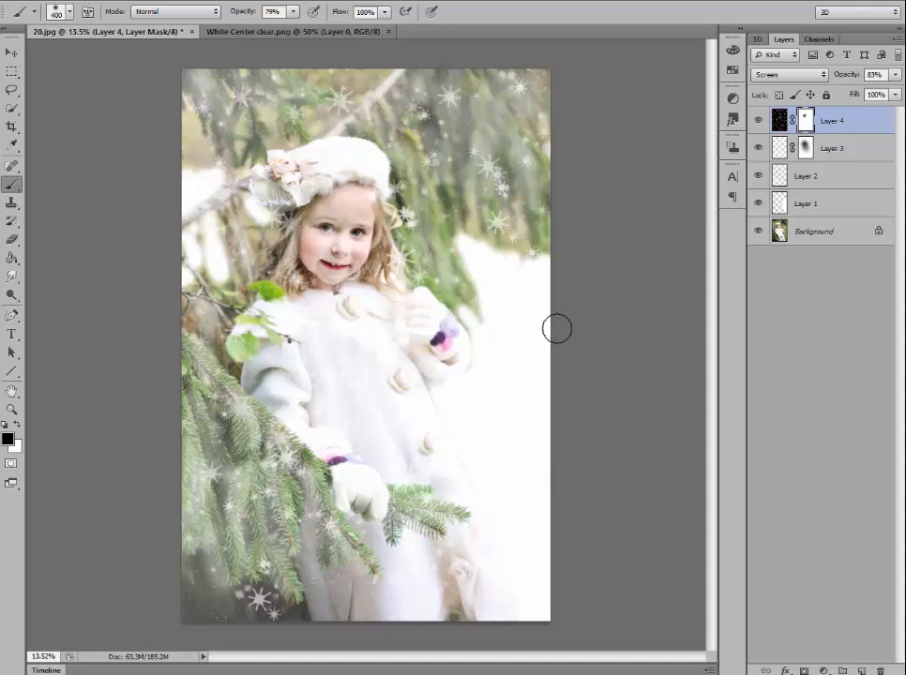